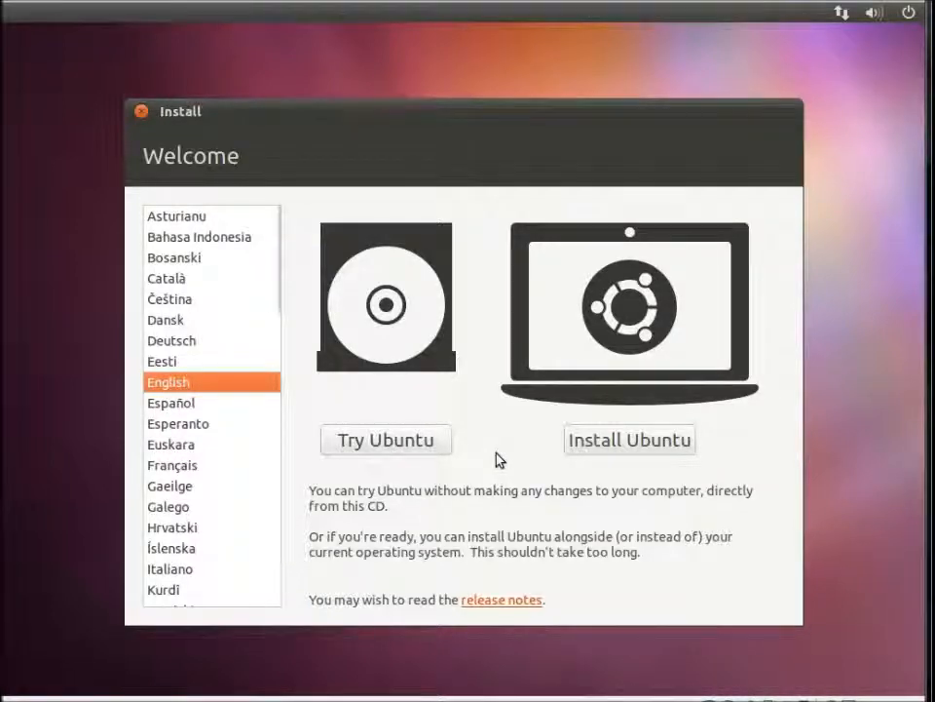
# Keep English as the language and start the Ubuntu installation from the Welcome screen.
pyautogui.click(618, 444)
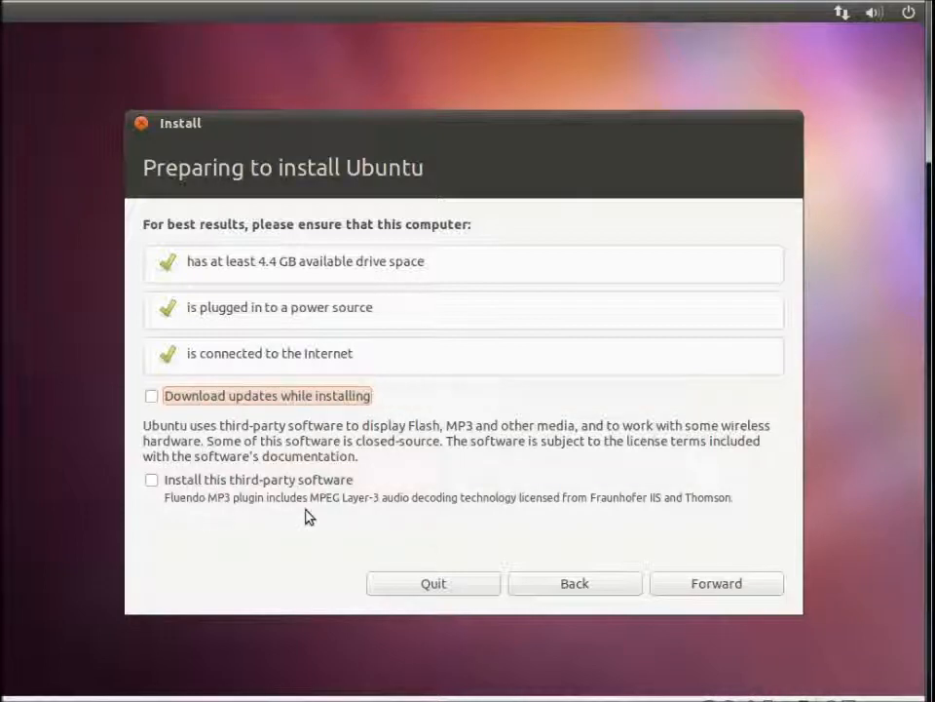
# Continue past preparation with updates and third-party software left unchecked.
pyautogui.click(704, 588)
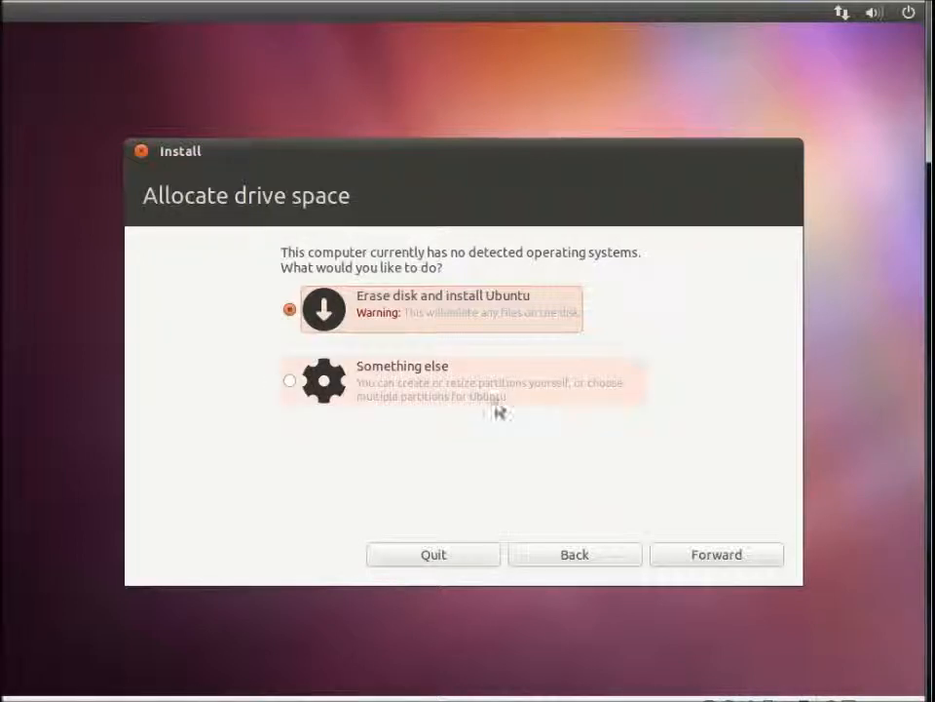
# Choose 'Something else' for manual disk partitioning and move to the partition table view.
pyautogui.click(390, 385)
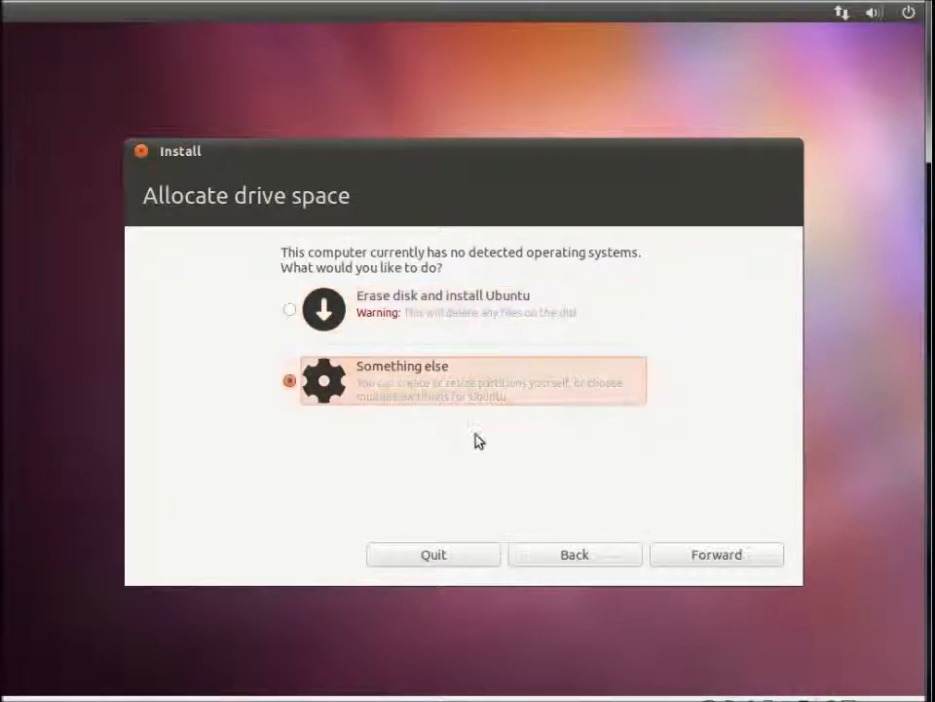
pyautogui.click(679, 558)
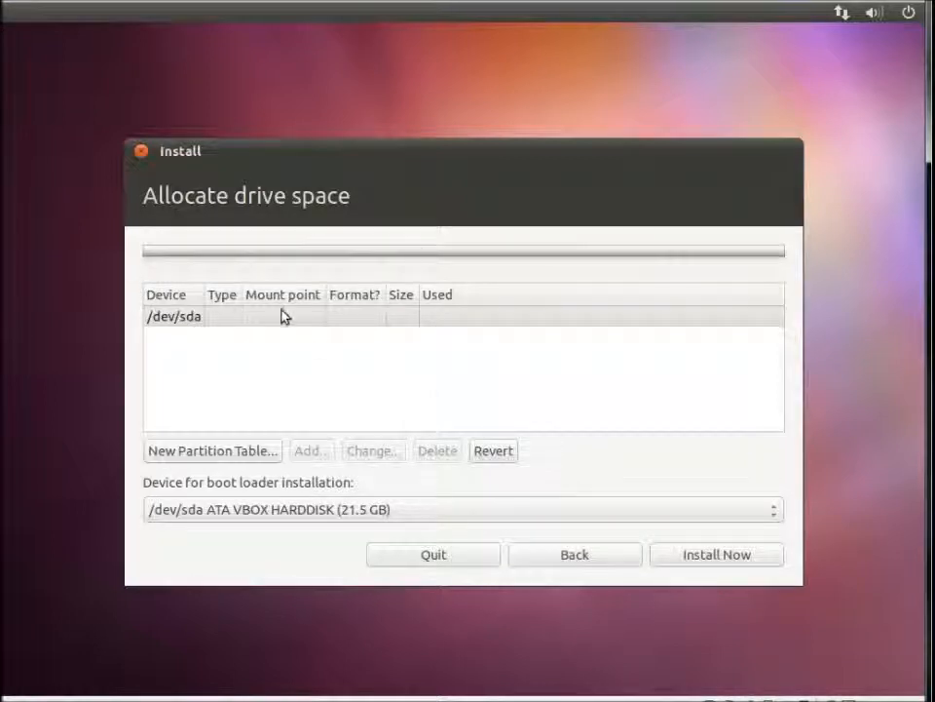
# Create a new empty partition table on /dev/sda and add a partition in the 21474 MB free space.
pyautogui.click(250, 457)
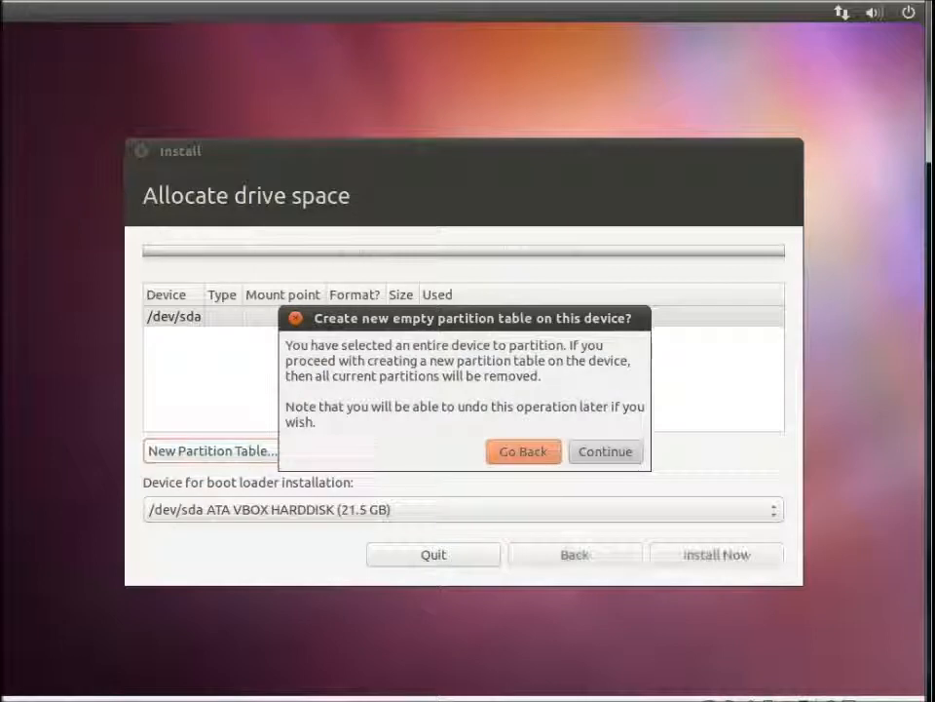
pyautogui.click(590, 454)
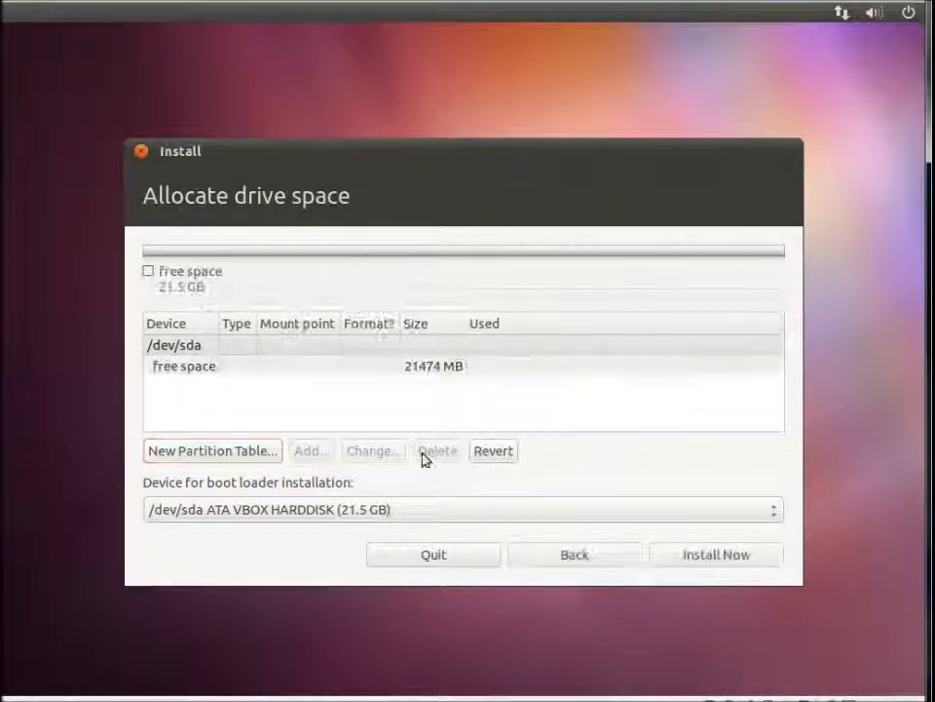
pyautogui.click(292, 365)
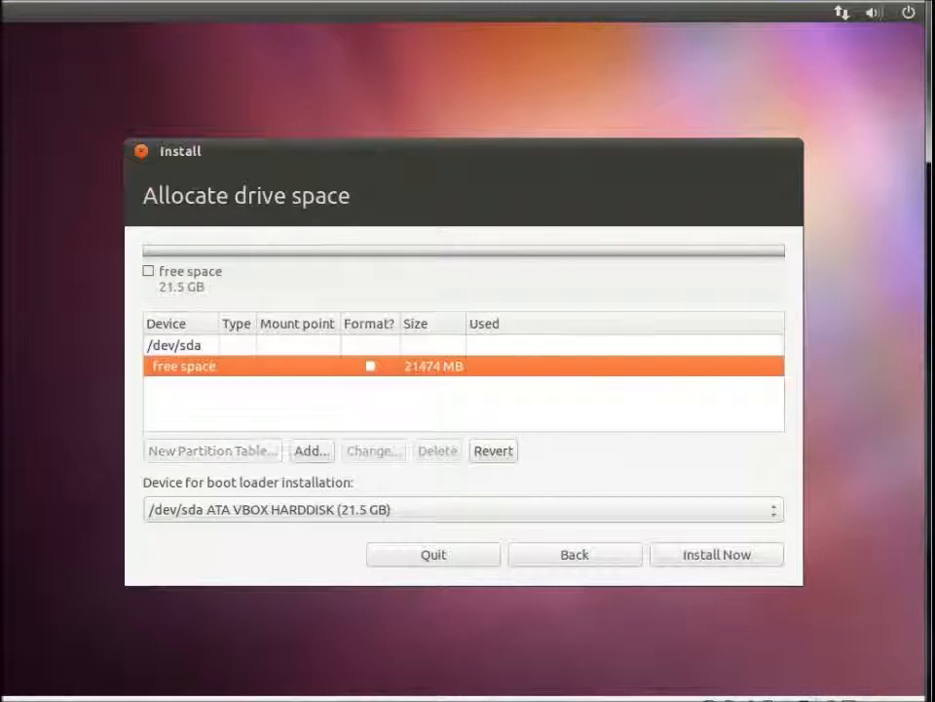
pyautogui.click(306, 451)
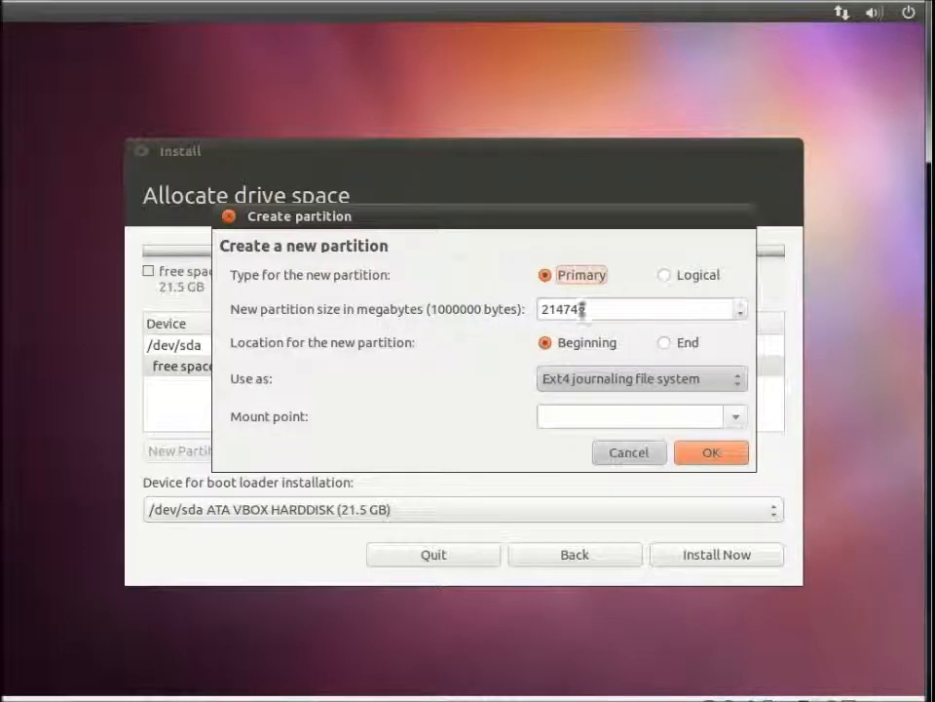
# Leave the file system at Ext4, cancel the new partition, and go back to the installation-type page.
pyautogui.click(668, 389)
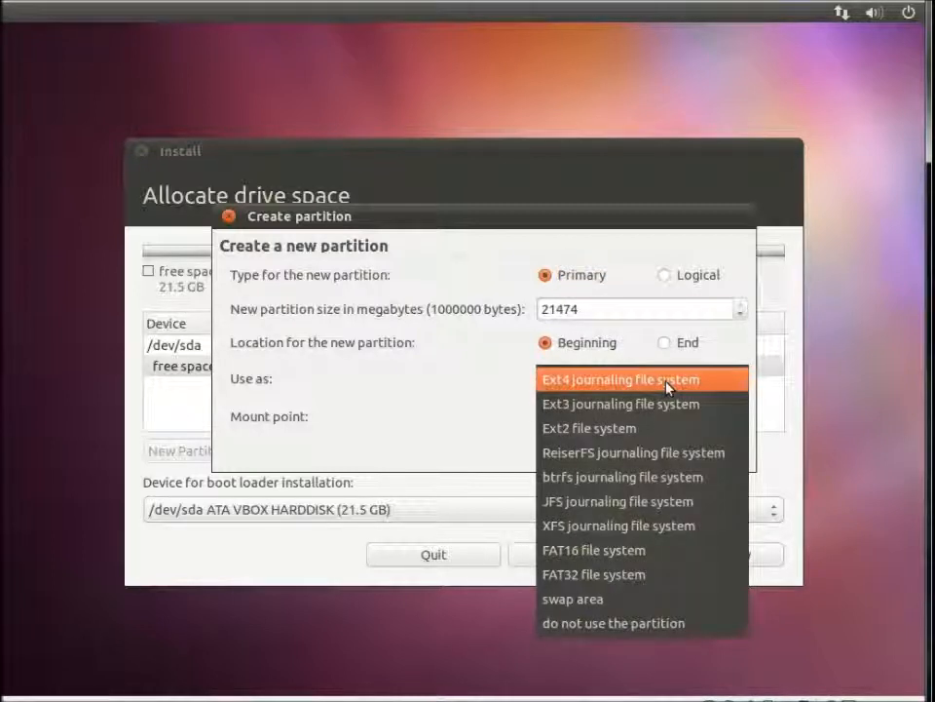
pyautogui.click(667, 382)
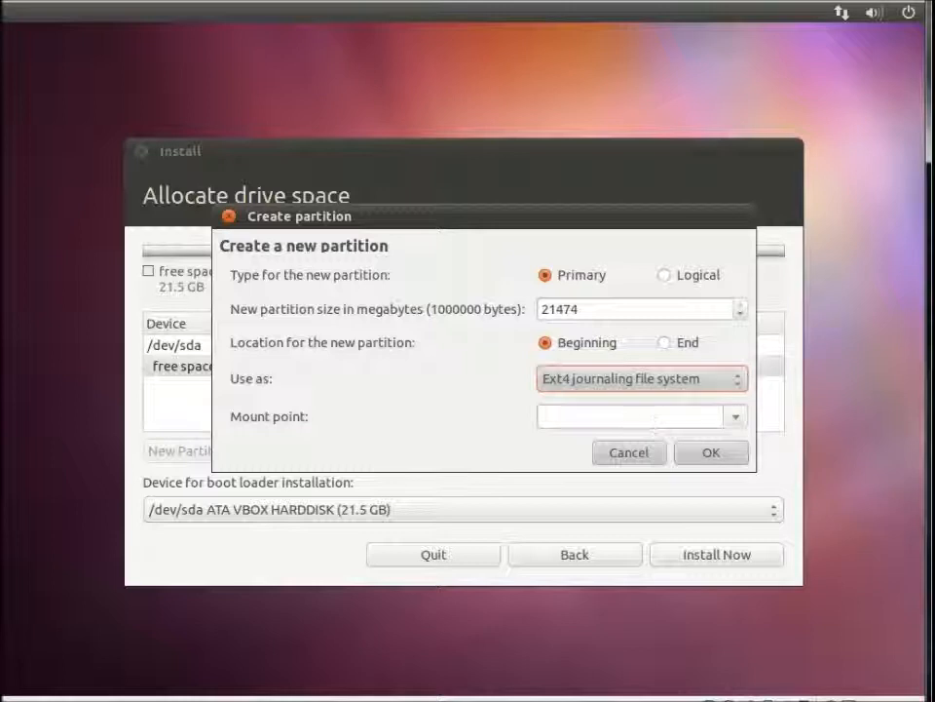
pyautogui.click(581, 380)
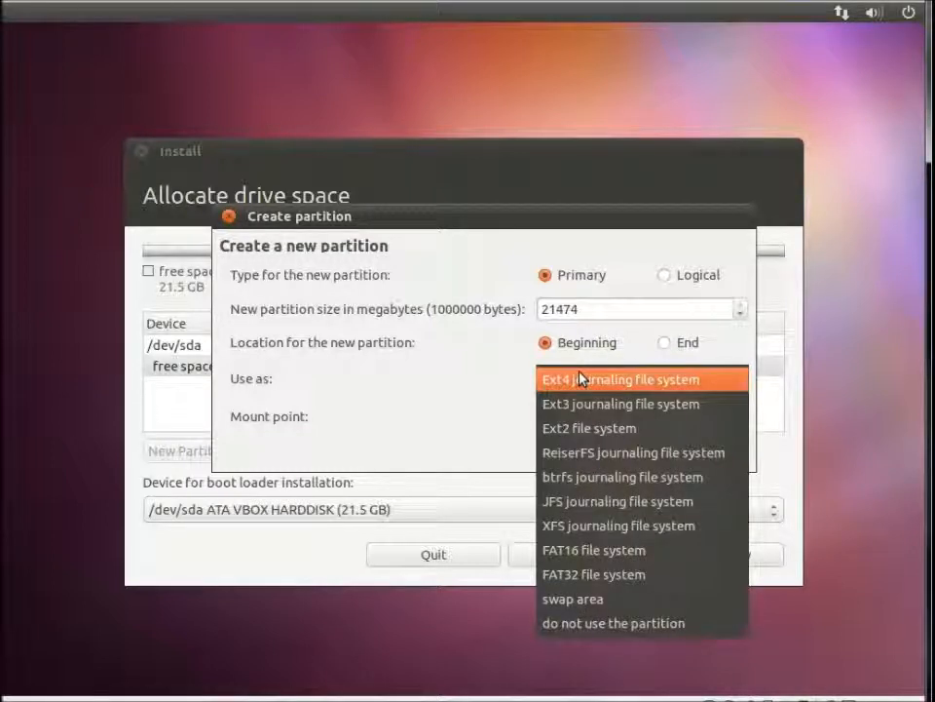
pyautogui.click(536, 372)
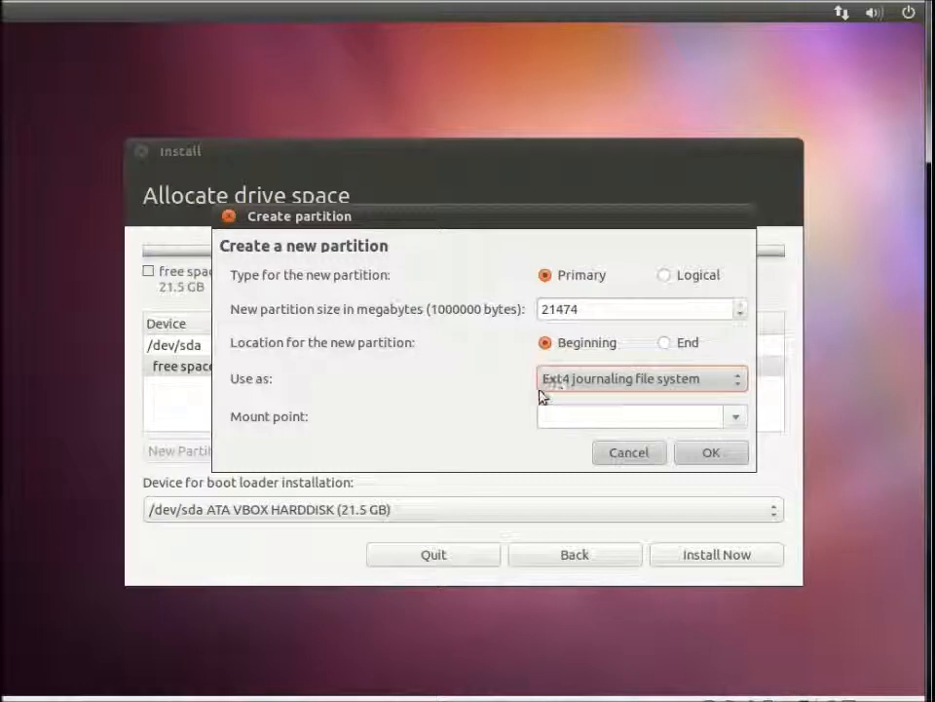
pyautogui.click(650, 454)
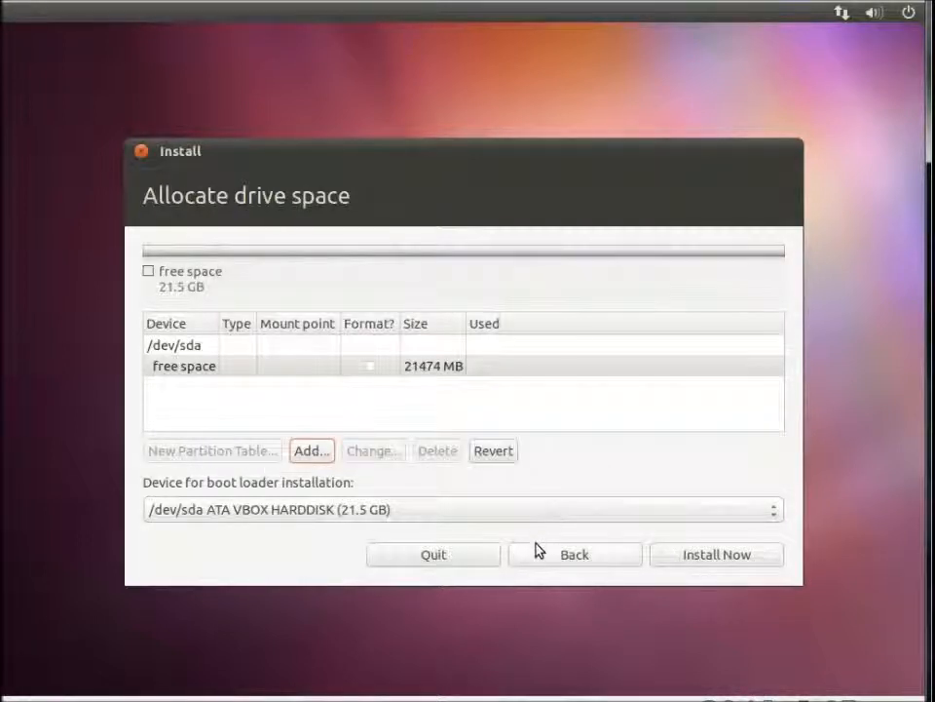
pyautogui.click(536, 552)
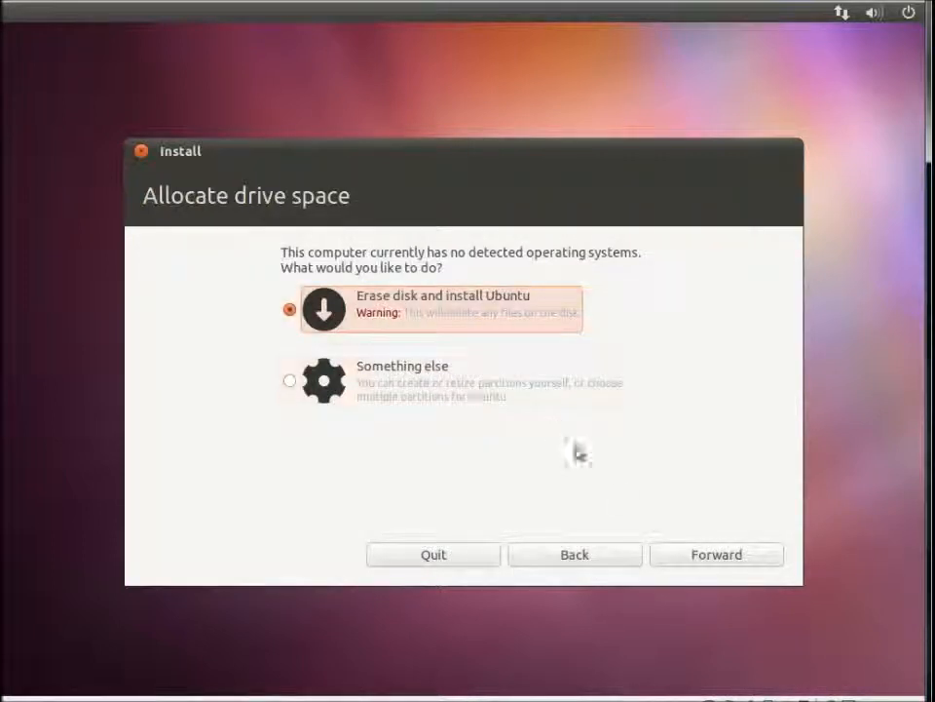
# Choose 'Erase disk and install Ubuntu' on the 21.5 GB disk and confirm with Install Now.
pyautogui.click(733, 556)
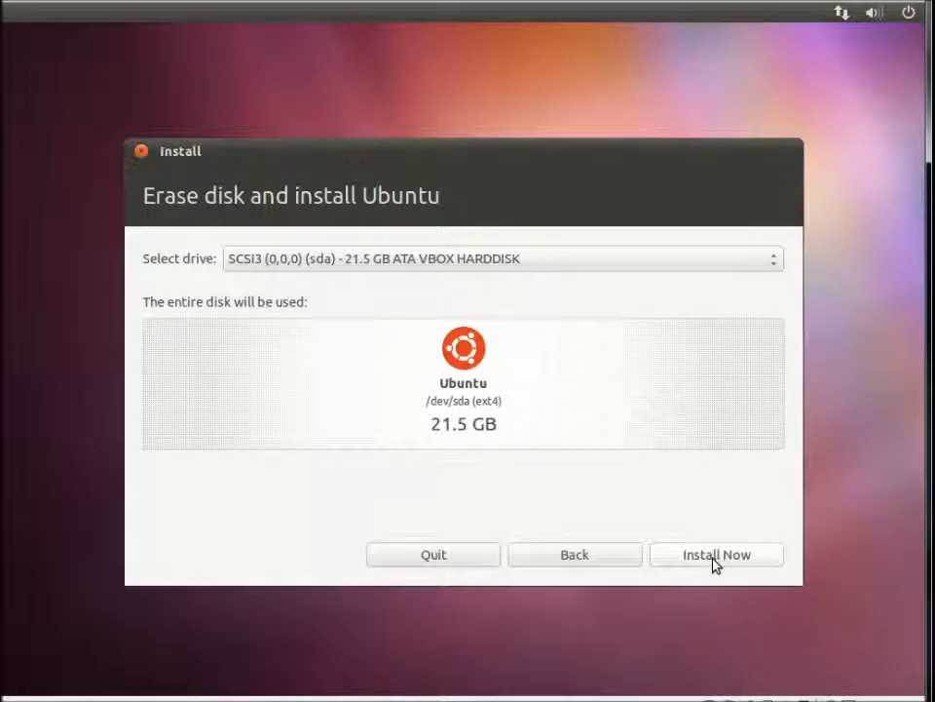
pyautogui.click(700, 550)
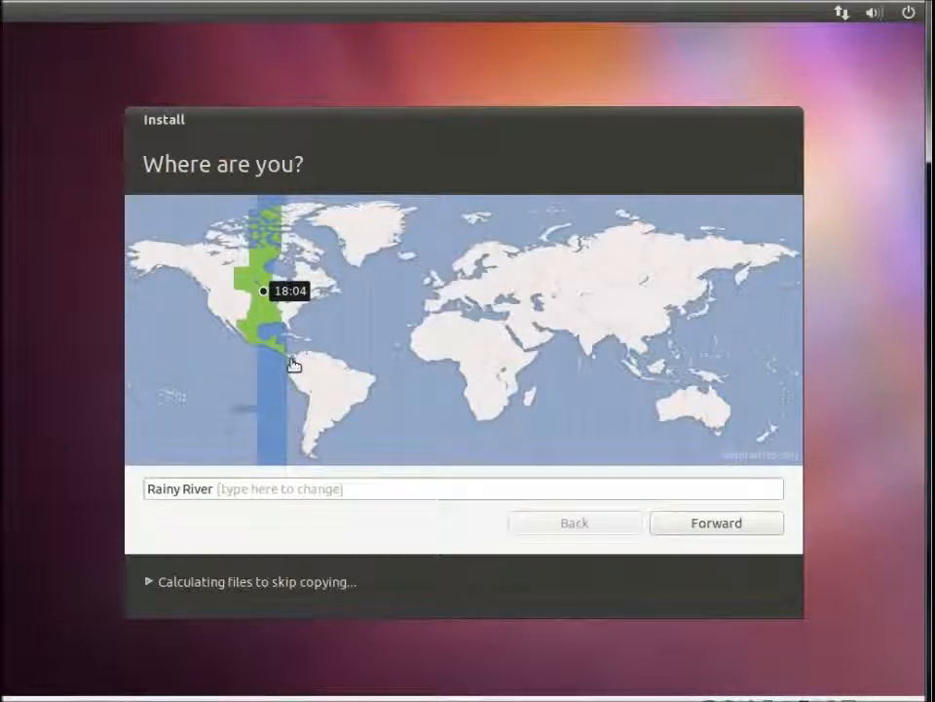
# Replace the Rainy River location with Canada (Toronto) and confirm the time zone.
pyautogui.click(264, 488)
pyautogui.press('BackSpace')
pyautogui.press('BackSpace')
pyautogui.press('BackSpace')
pyautogui.press('BackSpace')
pyautogui.press('BackSpace')
pyautogui.press('BackSpace')
pyautogui.press('BackSpace')
pyautogui.press('BackSpace')
pyautogui.press('BackSpace')
pyautogui.press('BackSpace')
pyautogui.press('BackSpace')
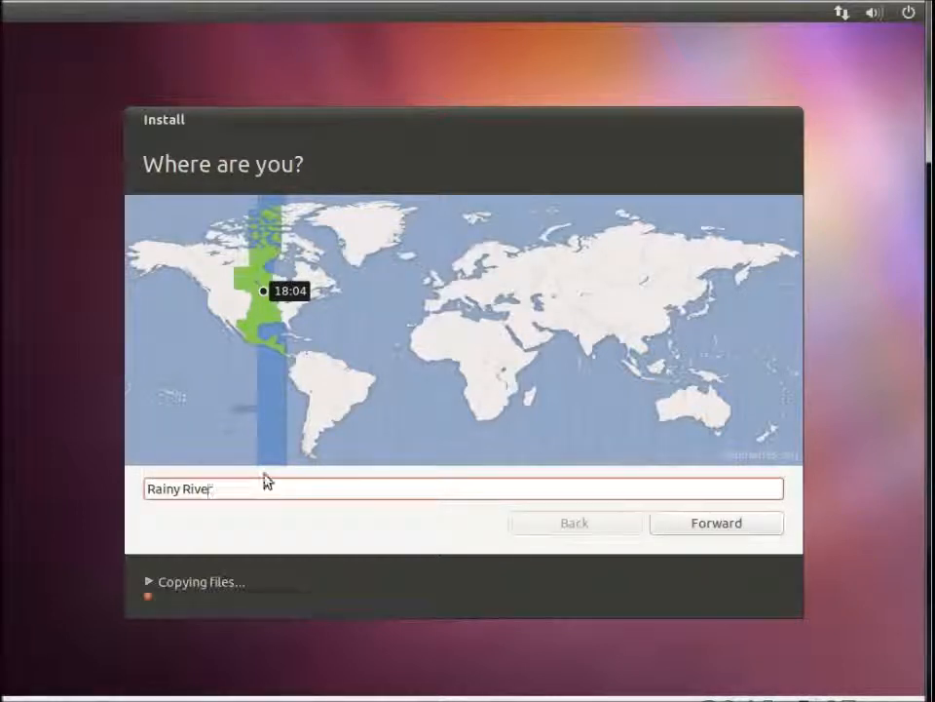
pyautogui.write('Toronto')
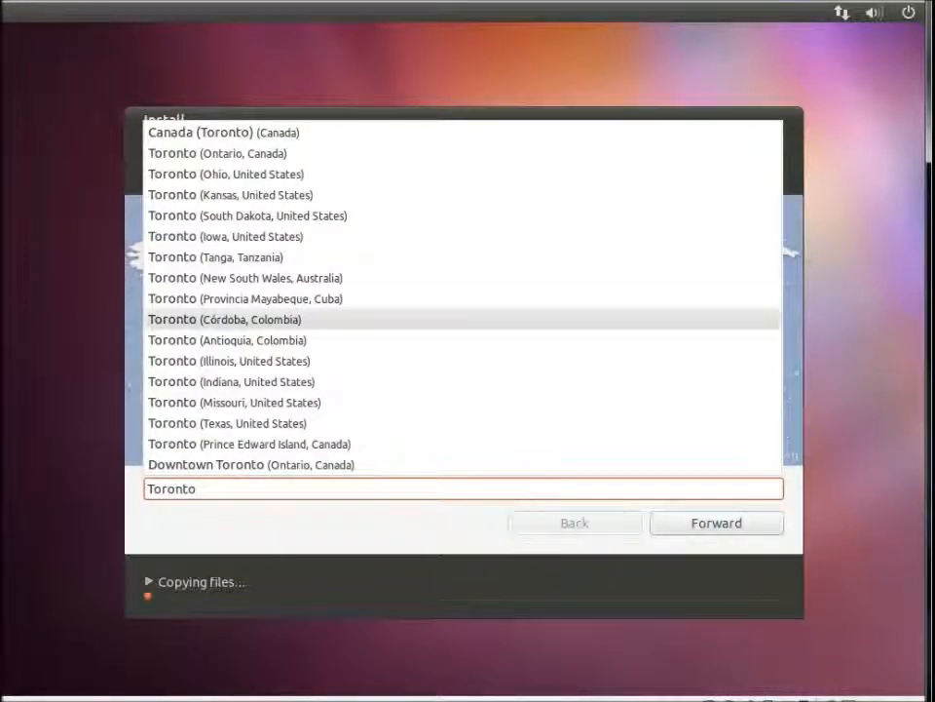
pyautogui.click(244, 135)
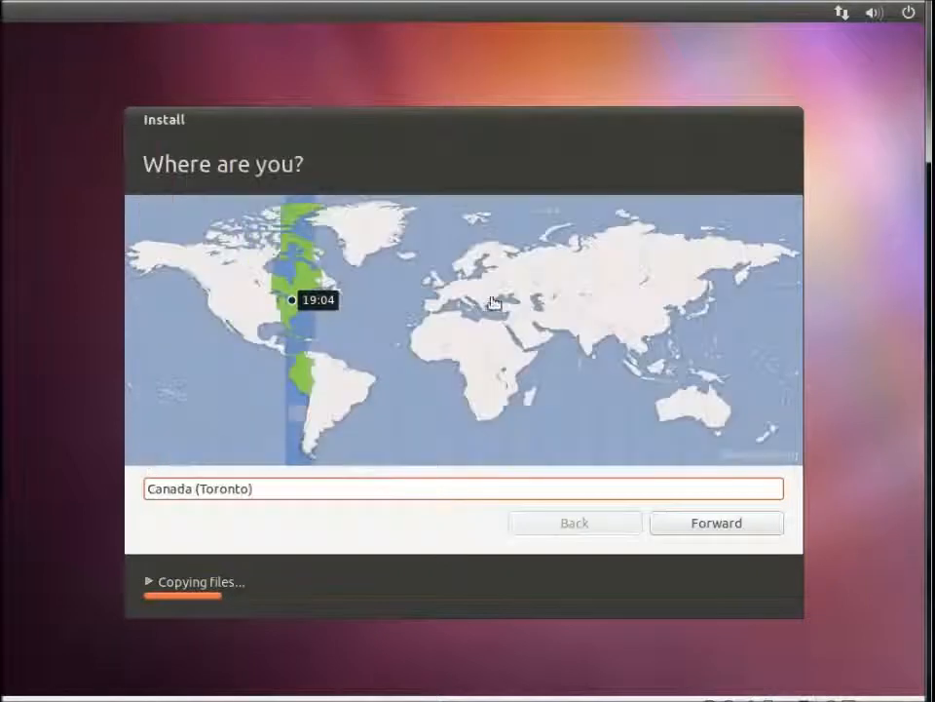
pyautogui.click(673, 521)
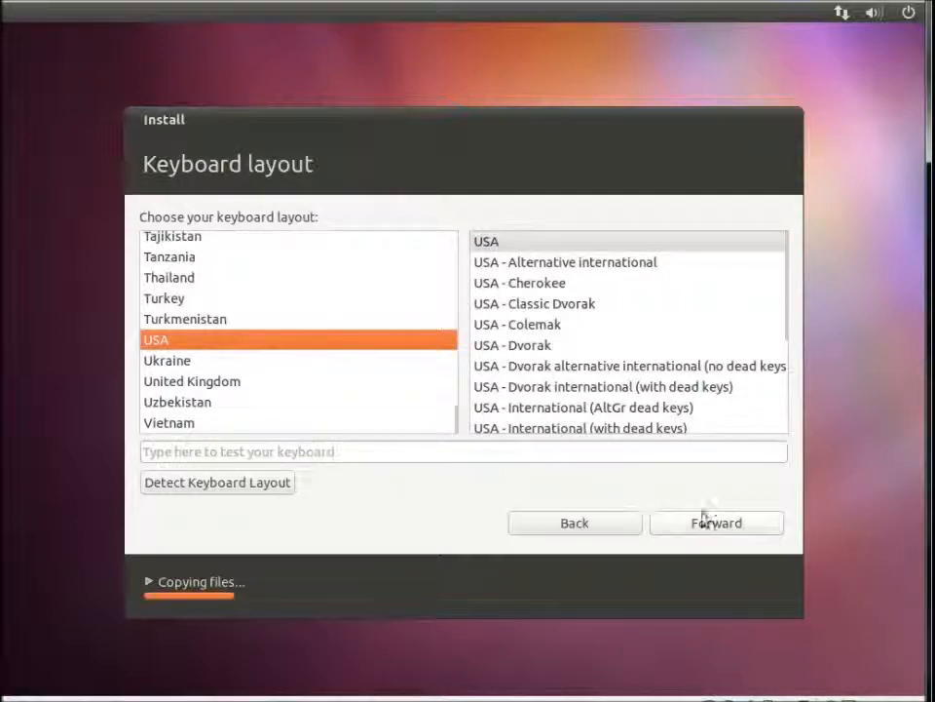
# Accept the USA keyboard layout and continue to the user account page.
pyautogui.click(700, 523)
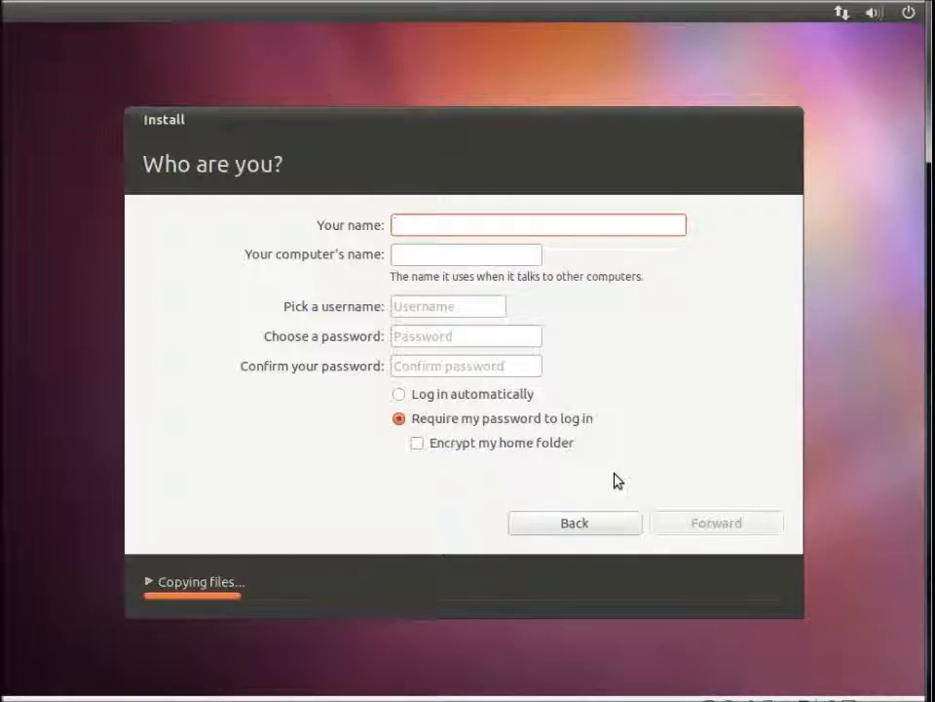
# Create the account named youtube, enter and confirm its password, and submit the details.
pyautogui.write('youtube')
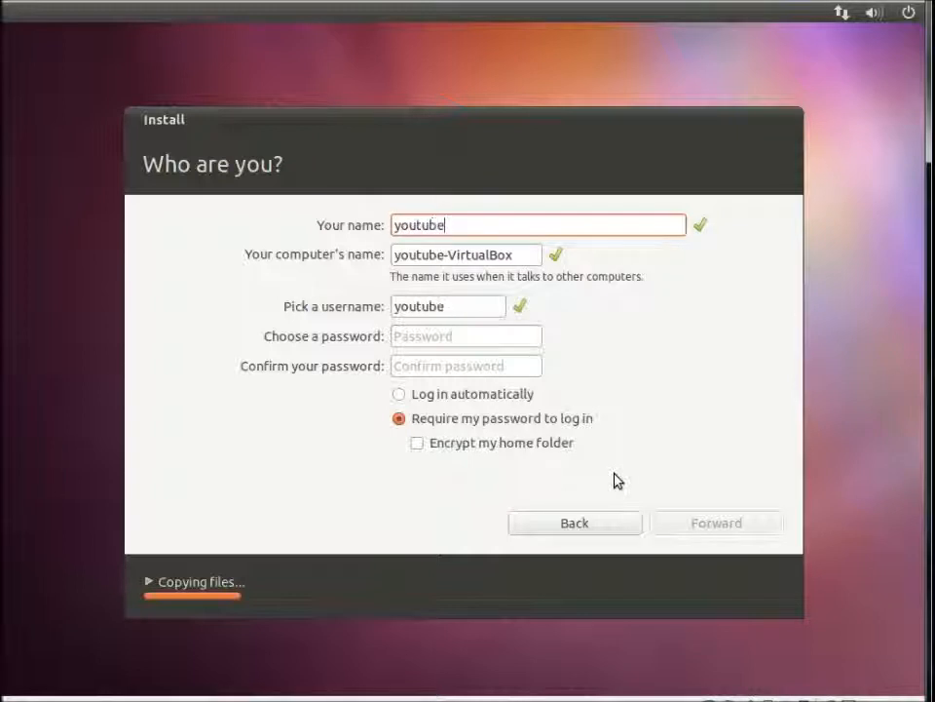
pyautogui.press('Tab')
pyautogui.press('Tab')
pyautogui.press('Tab')
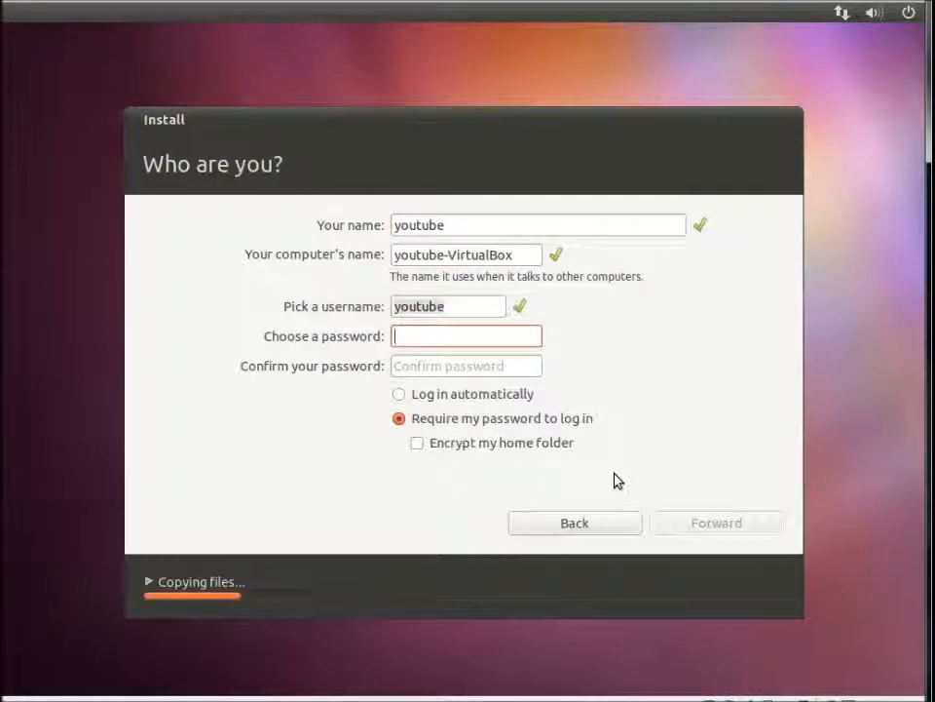
pyautogui.write('youtube')
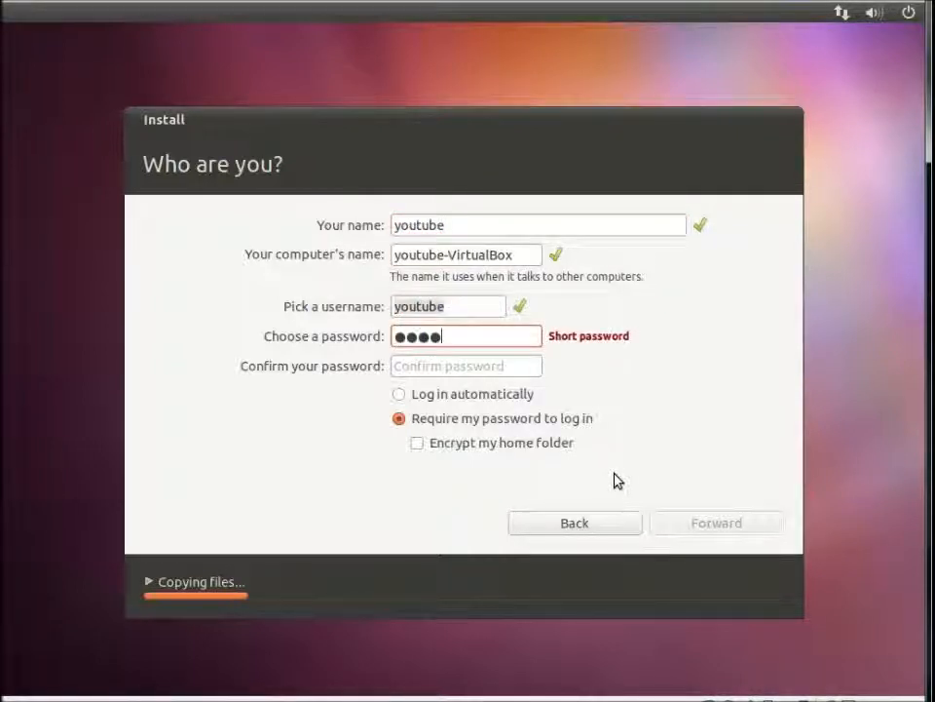
pyautogui.press('Tab')
pyautogui.write('youtube')
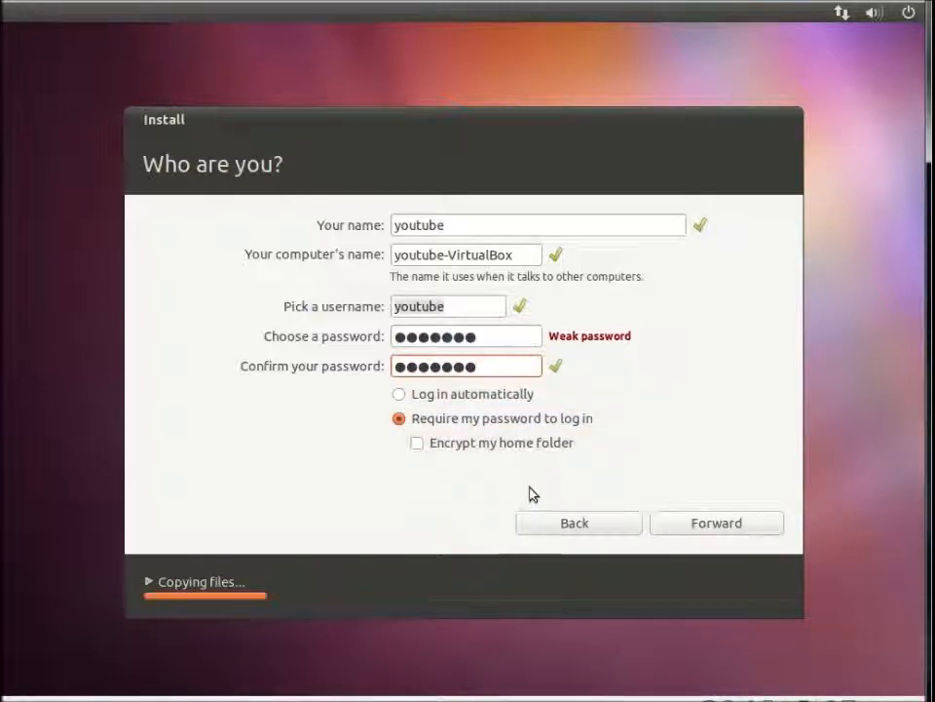
pyautogui.click(696, 524)
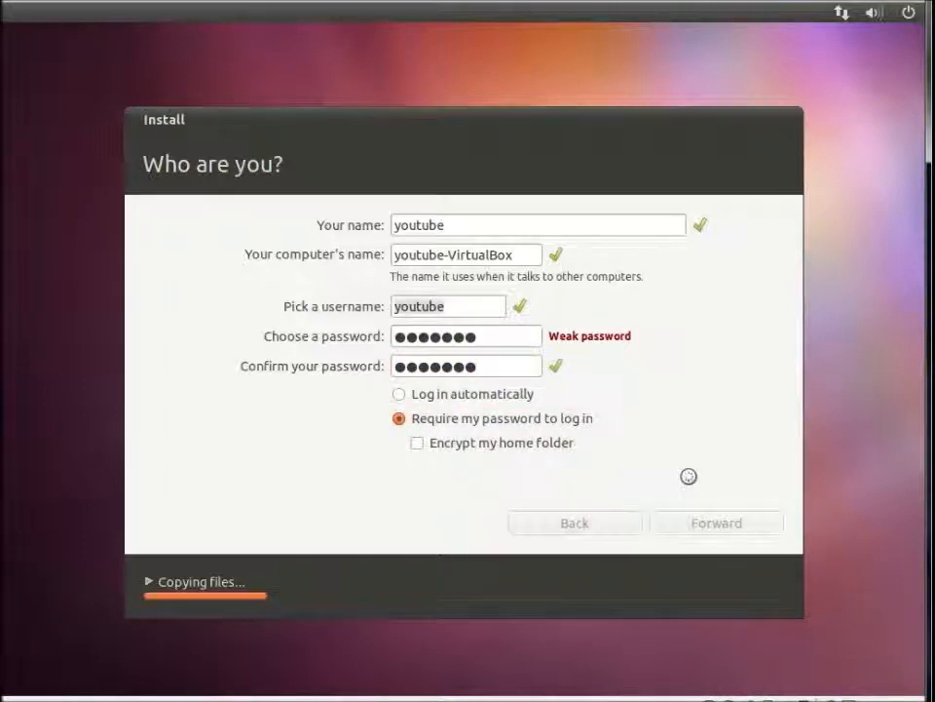